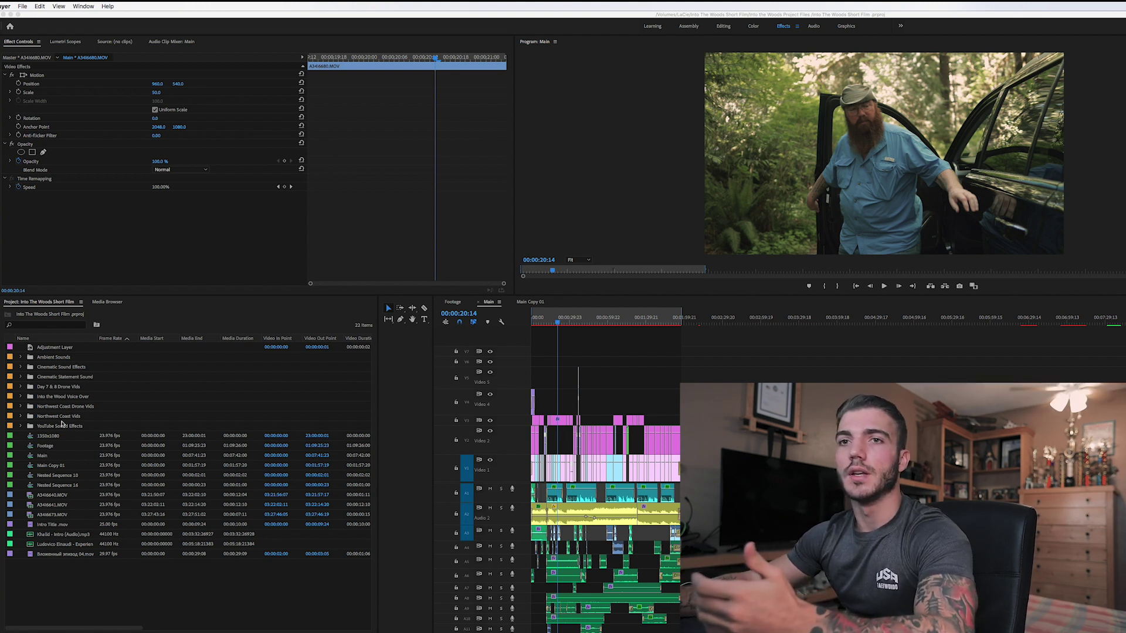
Duplicate the Main sequence in the Project panel and open Main Copy 02 in the timeline
{"action": "left_click", "coordinate": [44, 456]}
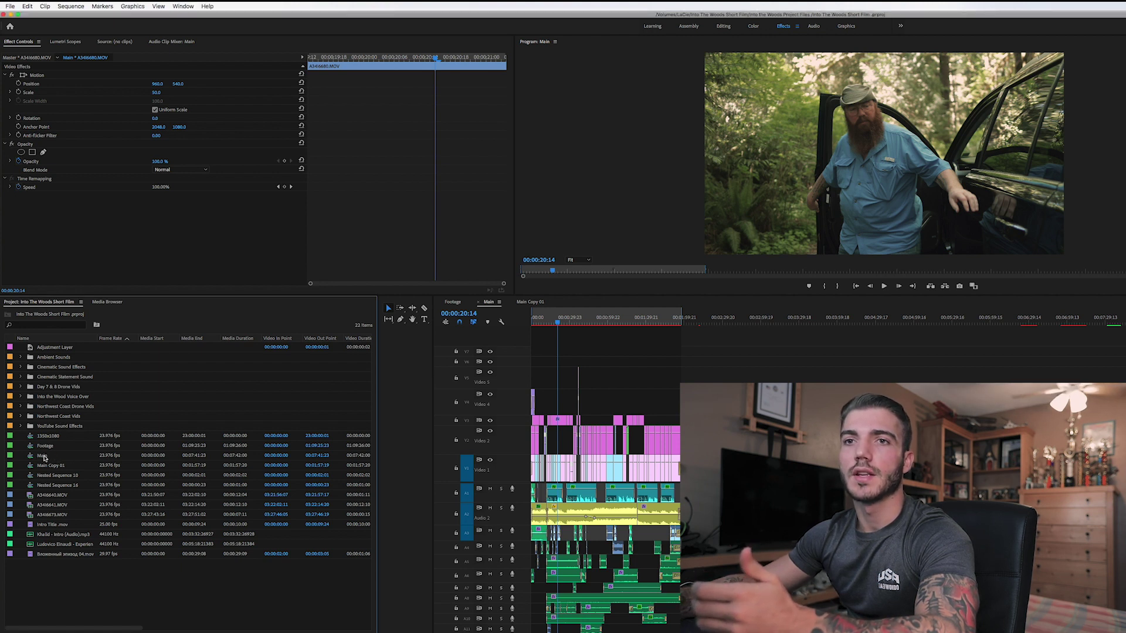
{"action": "left_click", "coordinate": [44, 457]}
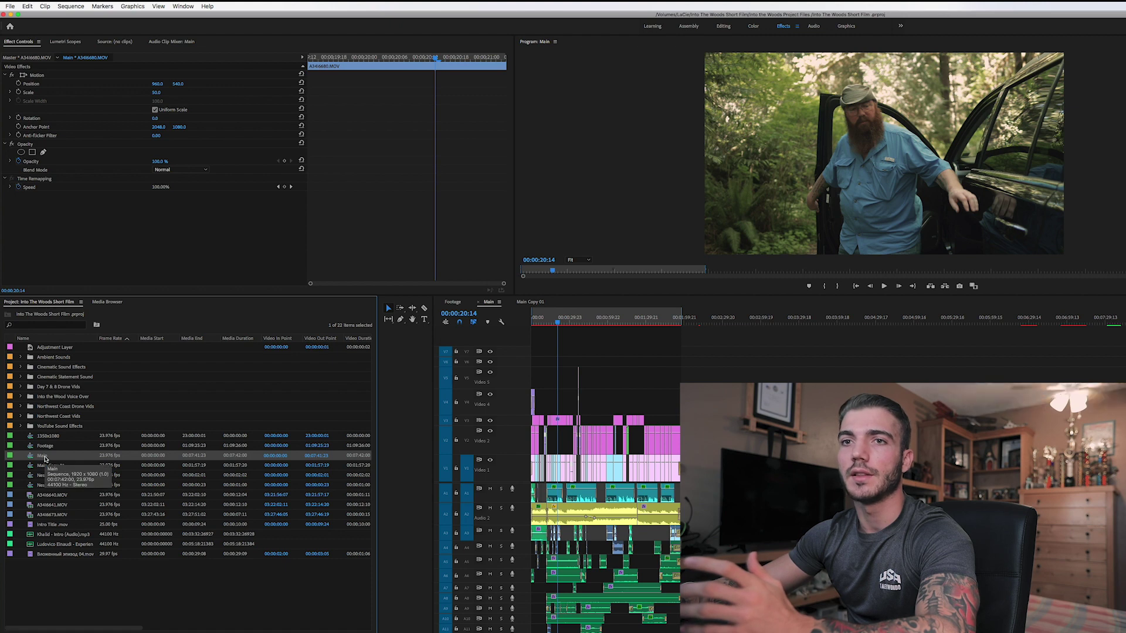
{"action": "right_click", "coordinate": [44, 458]}
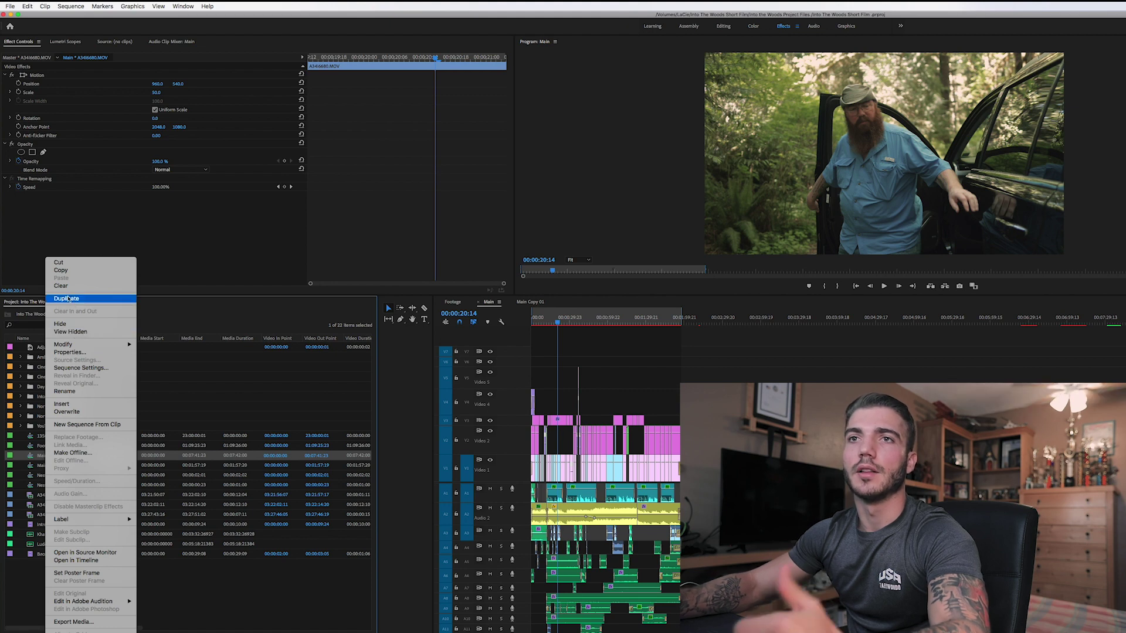
{"action": "left_click", "coordinate": [69, 300]}
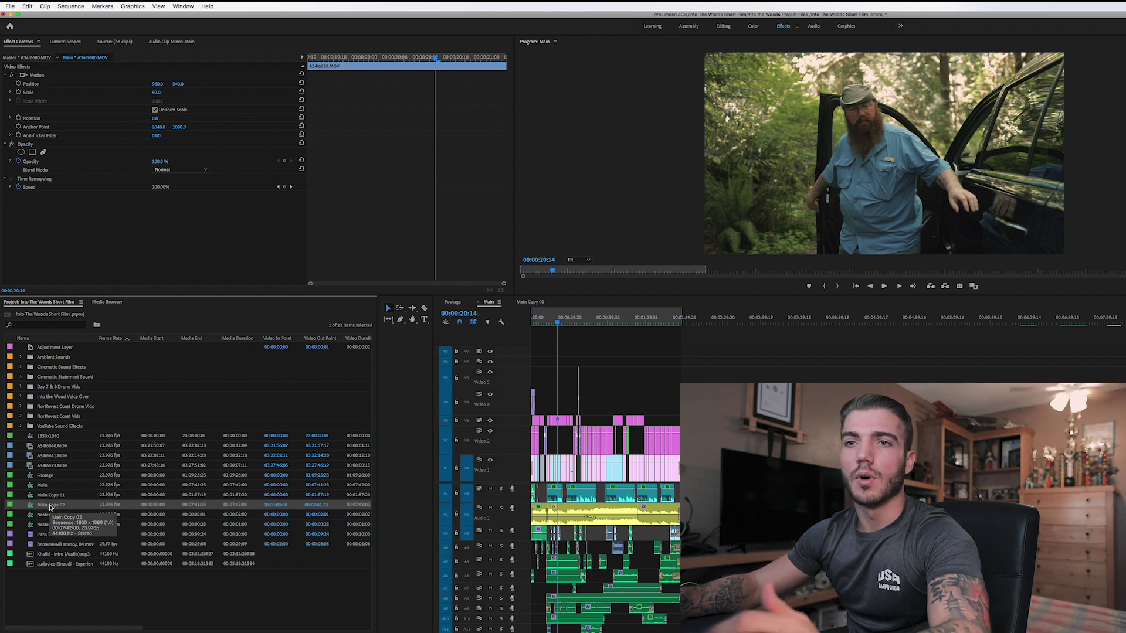
{"action": "left_click", "coordinate": [51, 497]}
{"action": "double_click", "coordinate": [51, 506]}
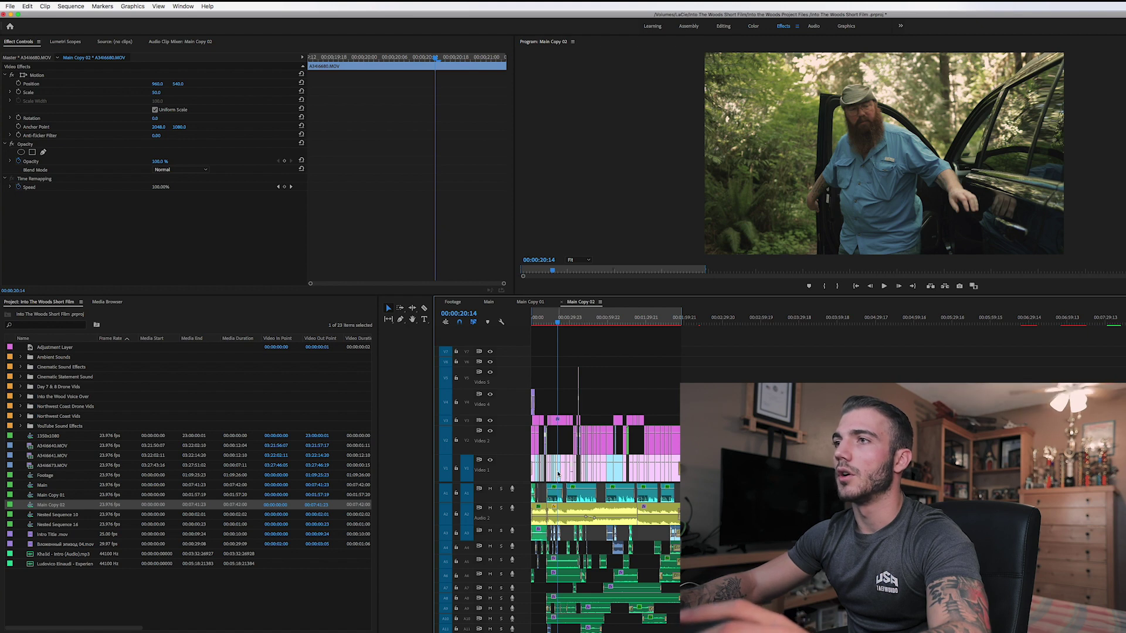
In Sequence Settings, set Main Copy 02's frame size to 1080 × 1920 and accept deleting previews
{"action": "left_click", "coordinate": [71, 6]}
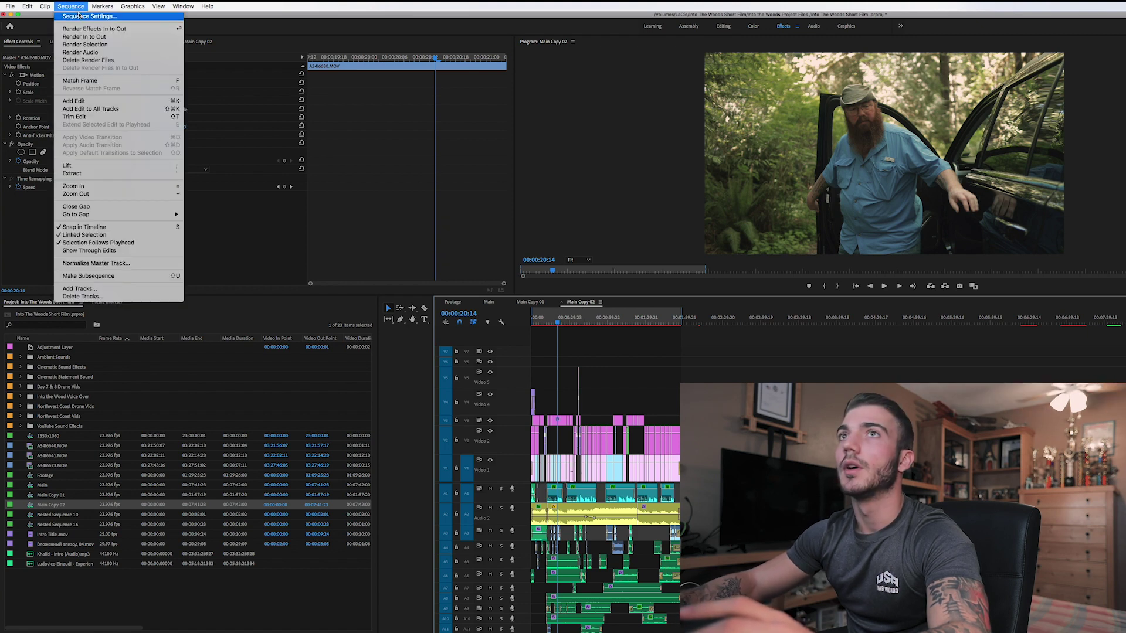
{"action": "left_click", "coordinate": [79, 16]}
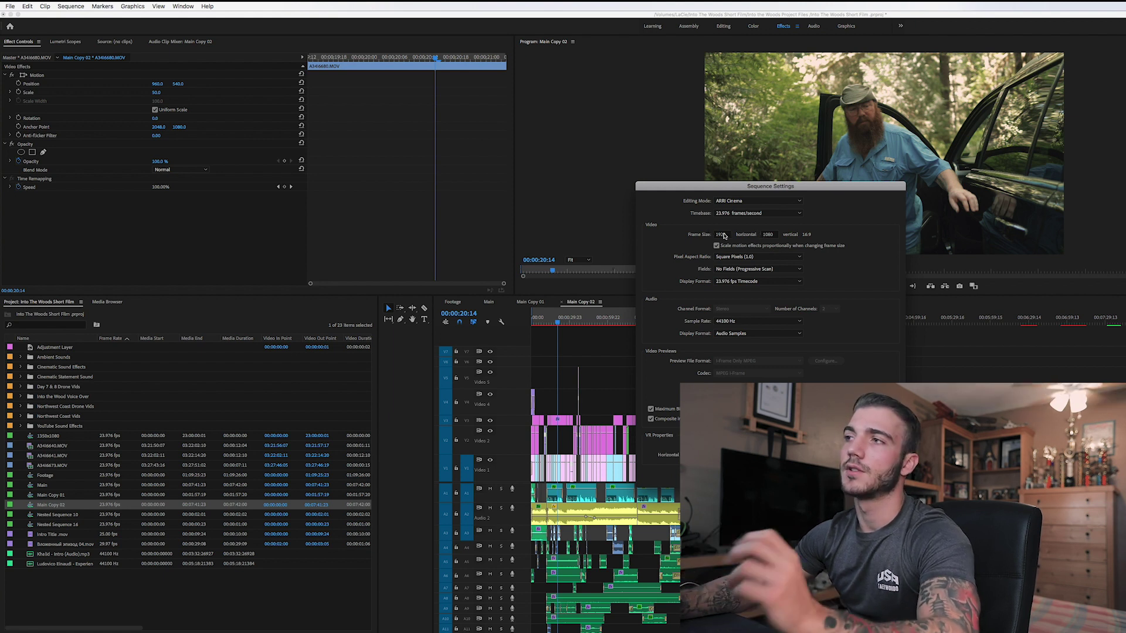
{"action": "double_click", "coordinate": [722, 235]}
{"action": "type", "text": "1"}
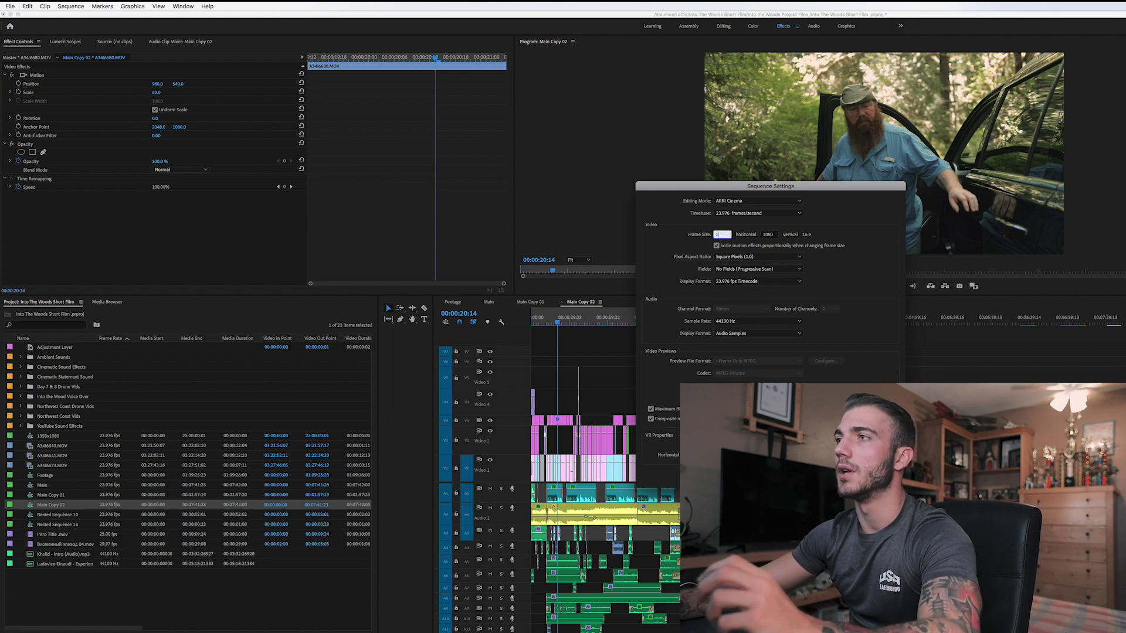
{"action": "key", "text": "Tab"}
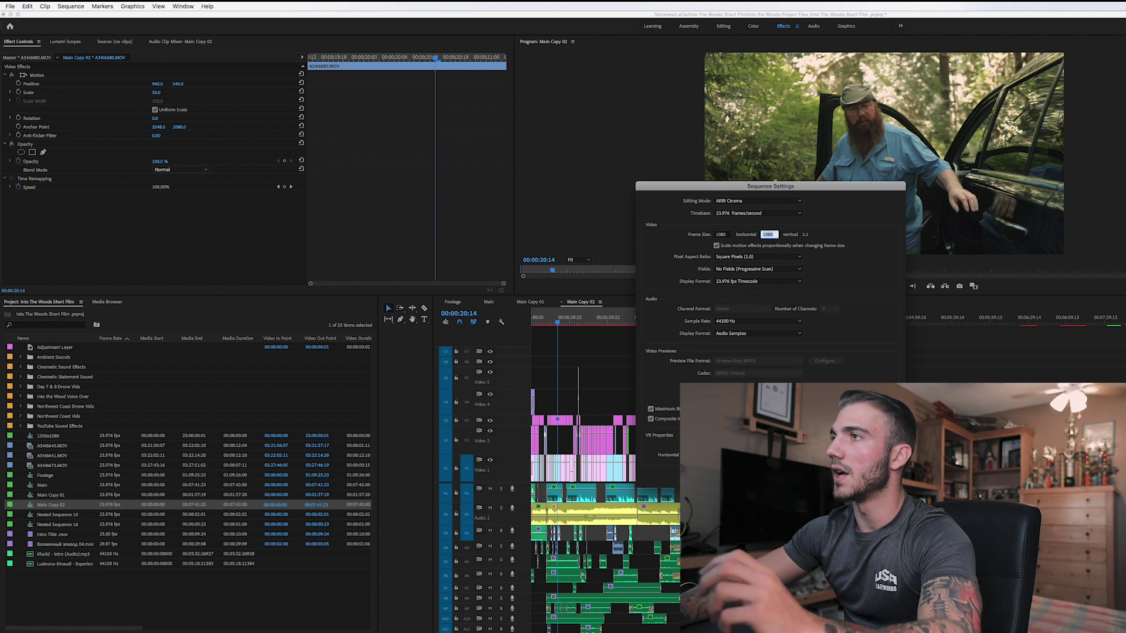
{"action": "type", "text": "192"}
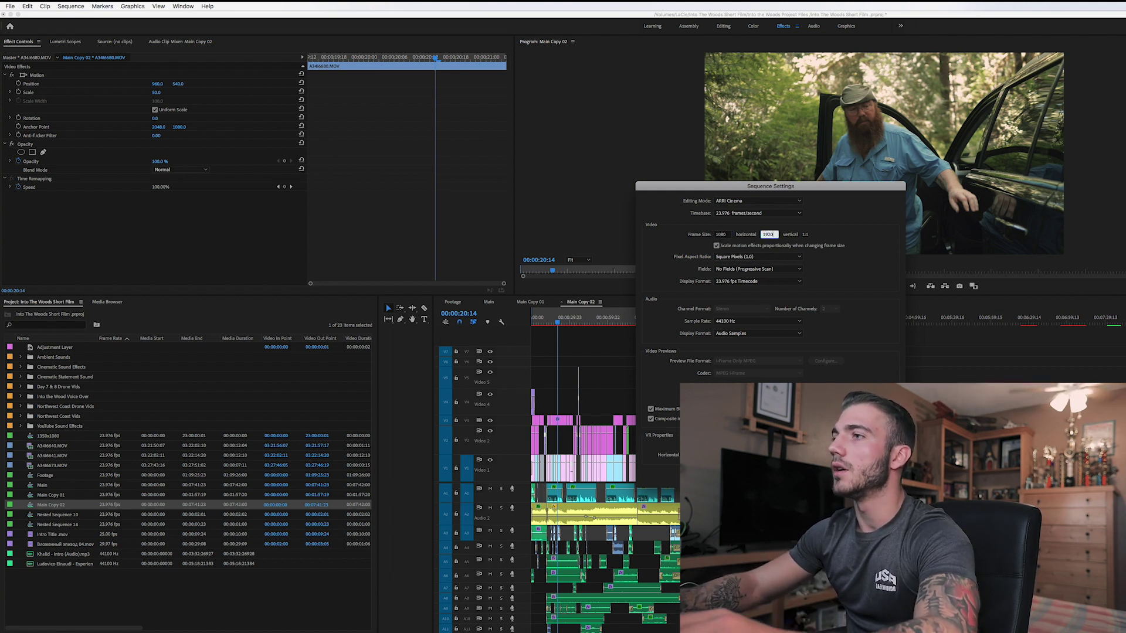
{"action": "key", "text": "Return"}
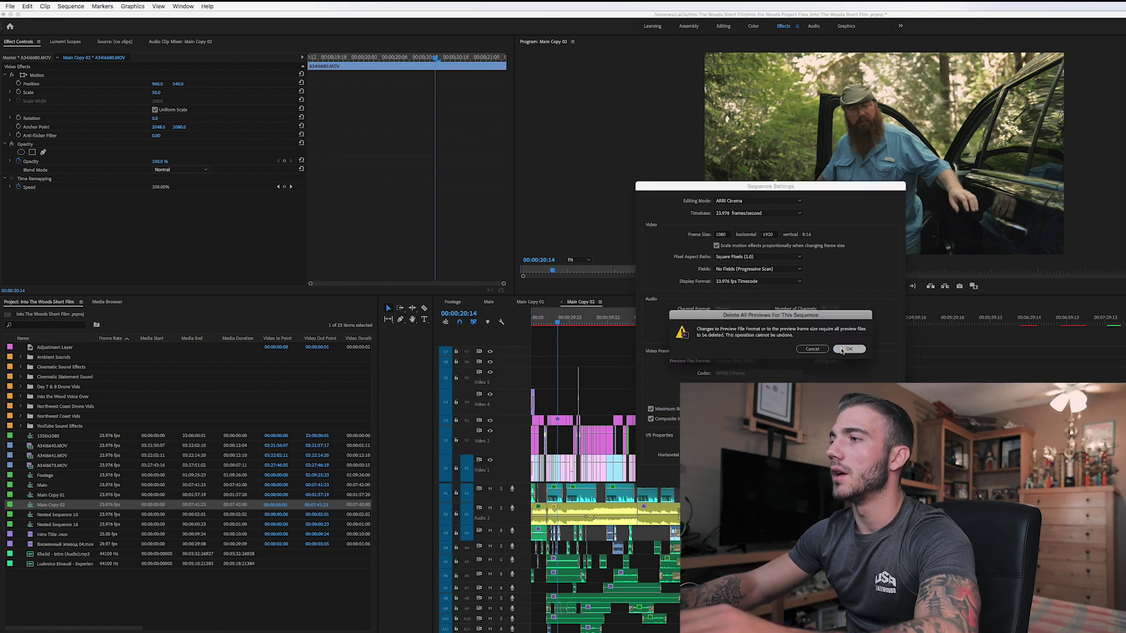
{"action": "left_click", "coordinate": [843, 350]}
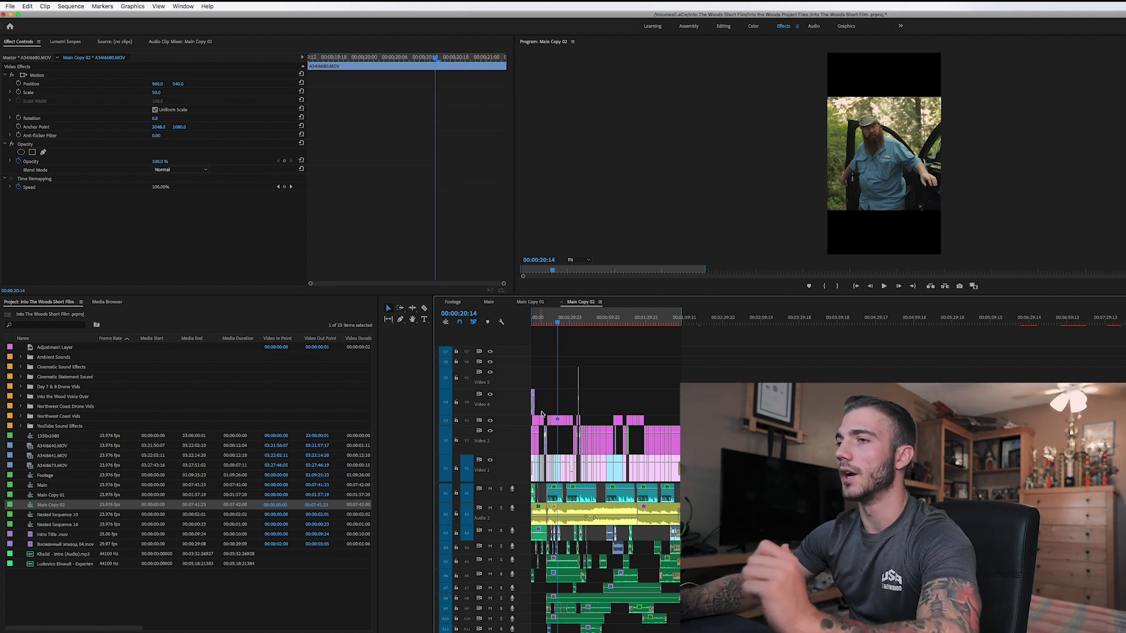
Zoom into the timeline and select the A3416680.MOV clip on track V1
{"action": "key", "text": "backslash"}
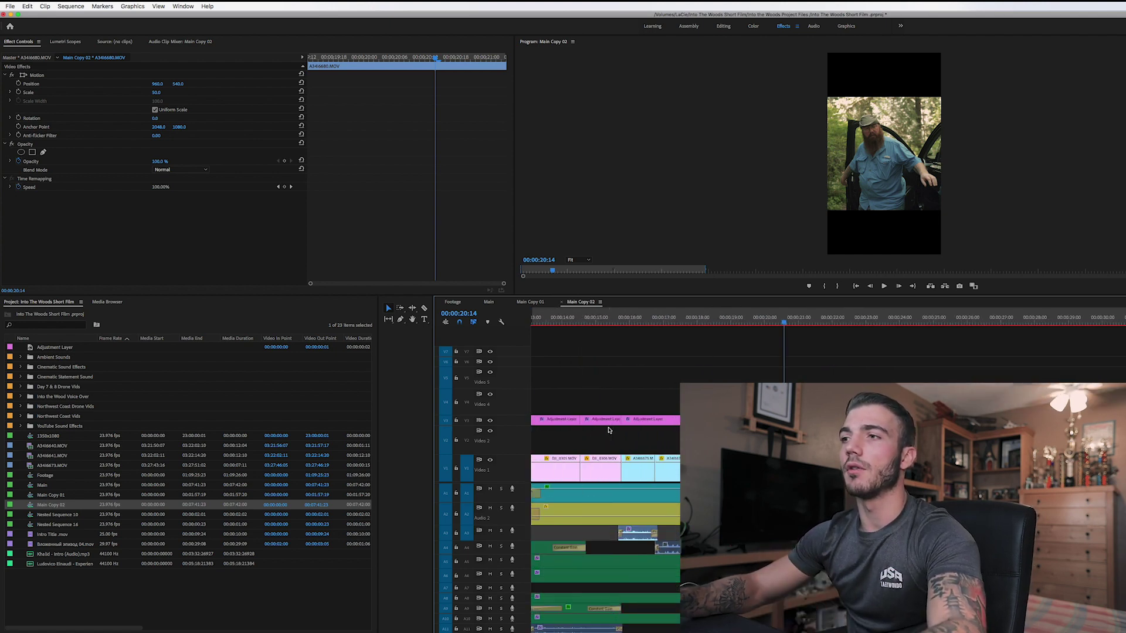
{"action": "scroll", "coordinate": [608, 431], "scroll_direction": "up", "scroll_amount": 5}
{"action": "scroll", "coordinate": [540, 407], "scroll_direction": "down", "scroll_amount": 6}
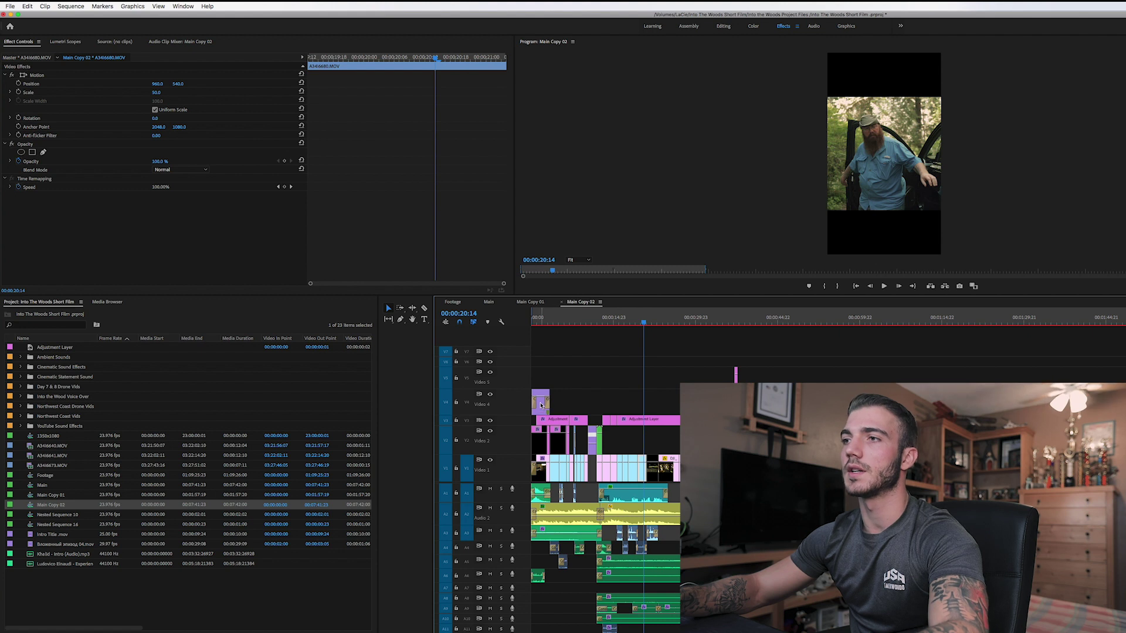
{"action": "scroll", "coordinate": [541, 407], "scroll_direction": "down", "scroll_amount": 2}
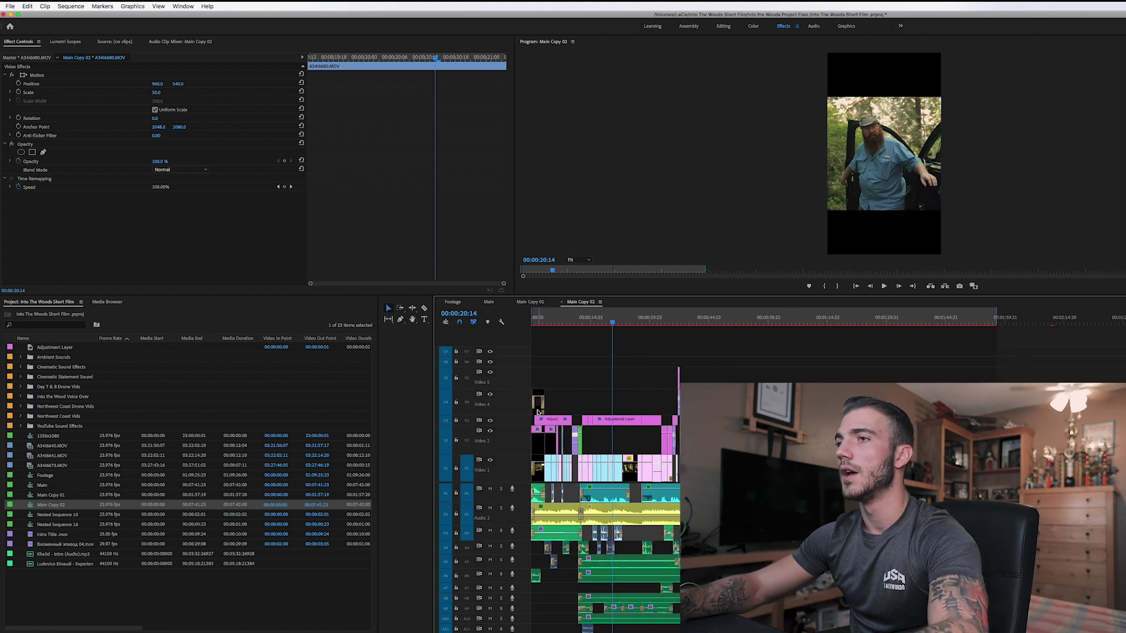
{"action": "left_click", "coordinate": [539, 411]}
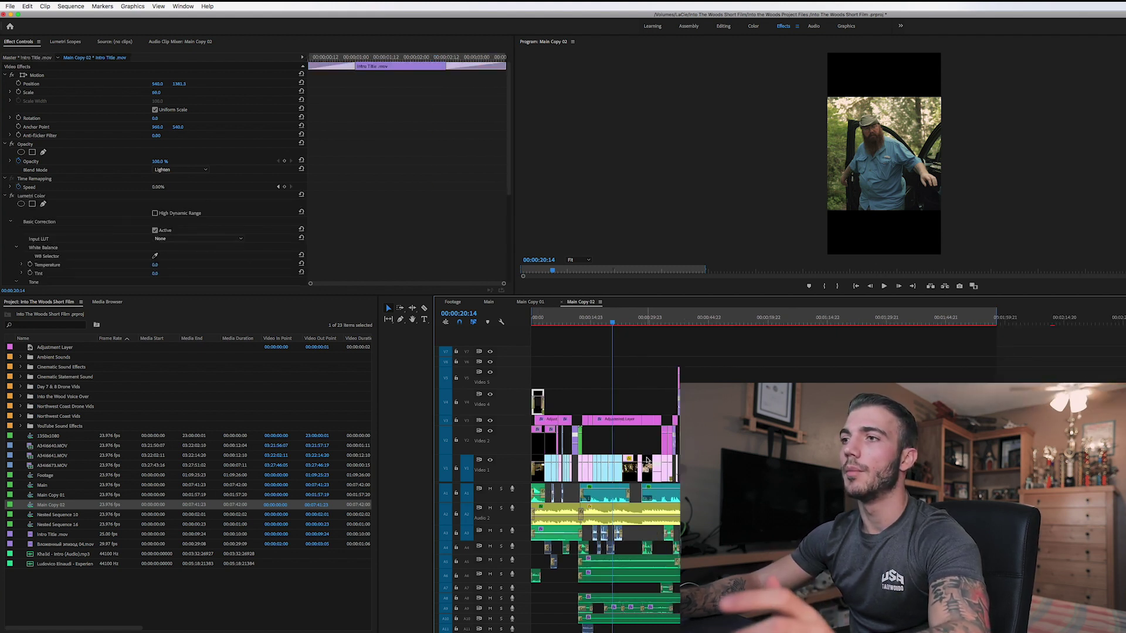
{"action": "scroll", "coordinate": [604, 466], "scroll_direction": "up", "scroll_amount": 1}
{"action": "scroll", "coordinate": [604, 466], "scroll_direction": "up", "scroll_amount": 3}
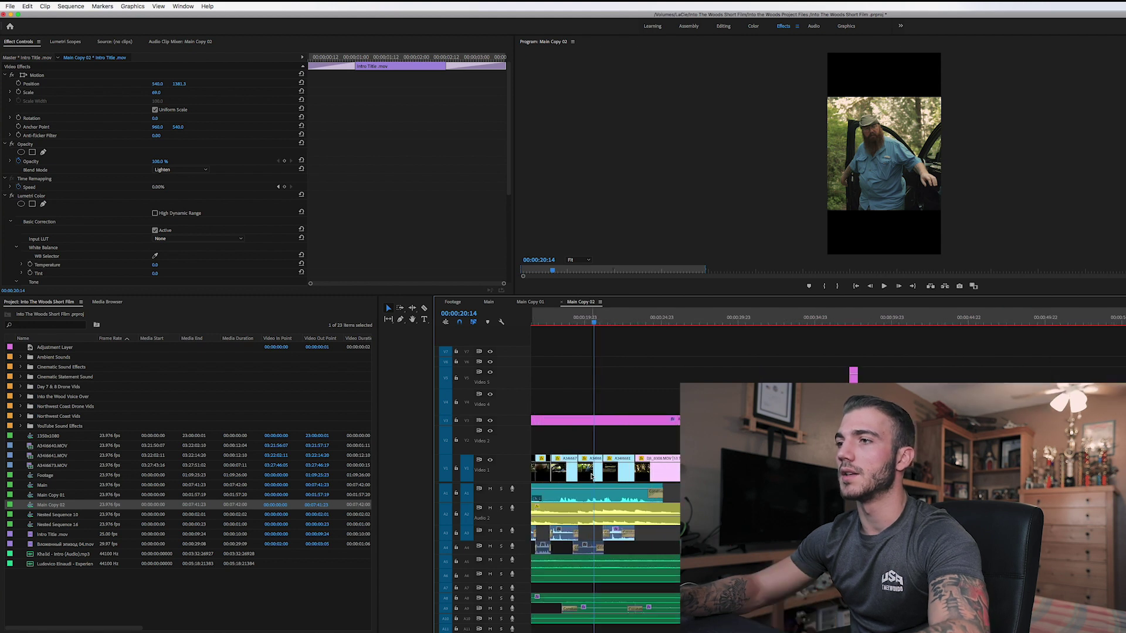
{"action": "left_click", "coordinate": [588, 471]}
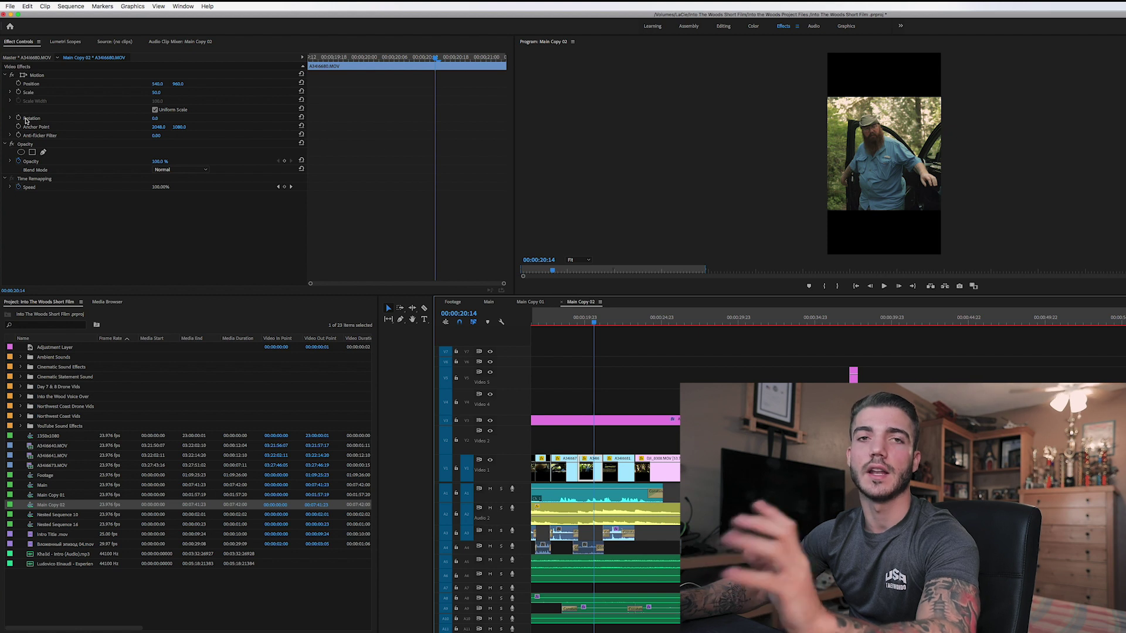
Set the clip's Motion Rotation to 90° and show the whole sequence in the timeline
{"action": "left_click", "coordinate": [157, 119]}
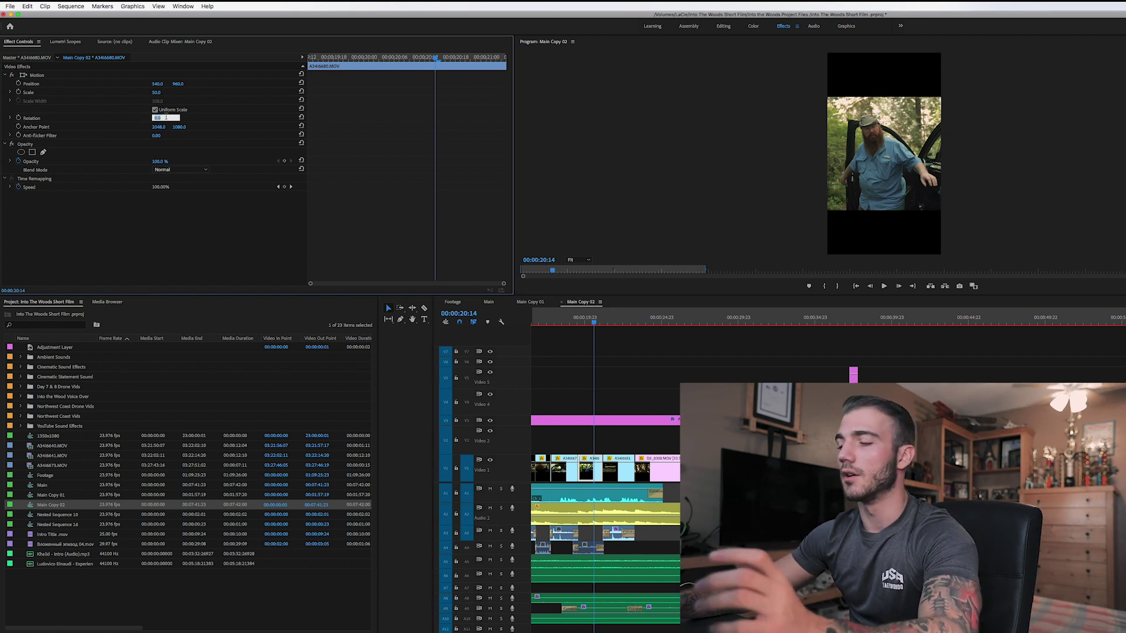
{"action": "type", "text": "90"}
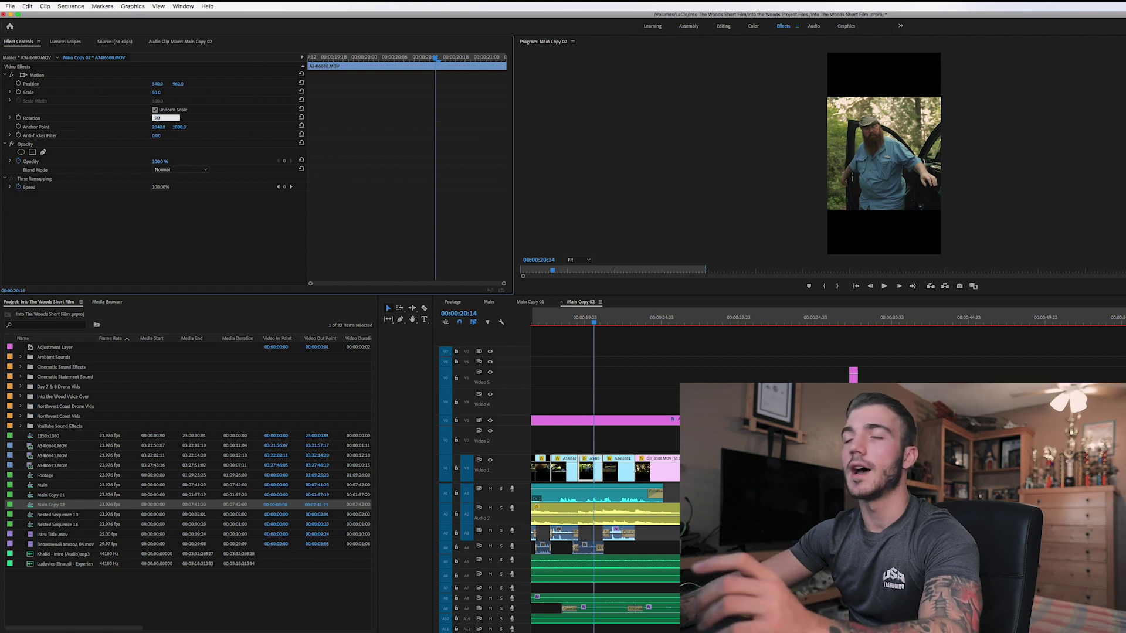
{"action": "key", "text": "Return"}
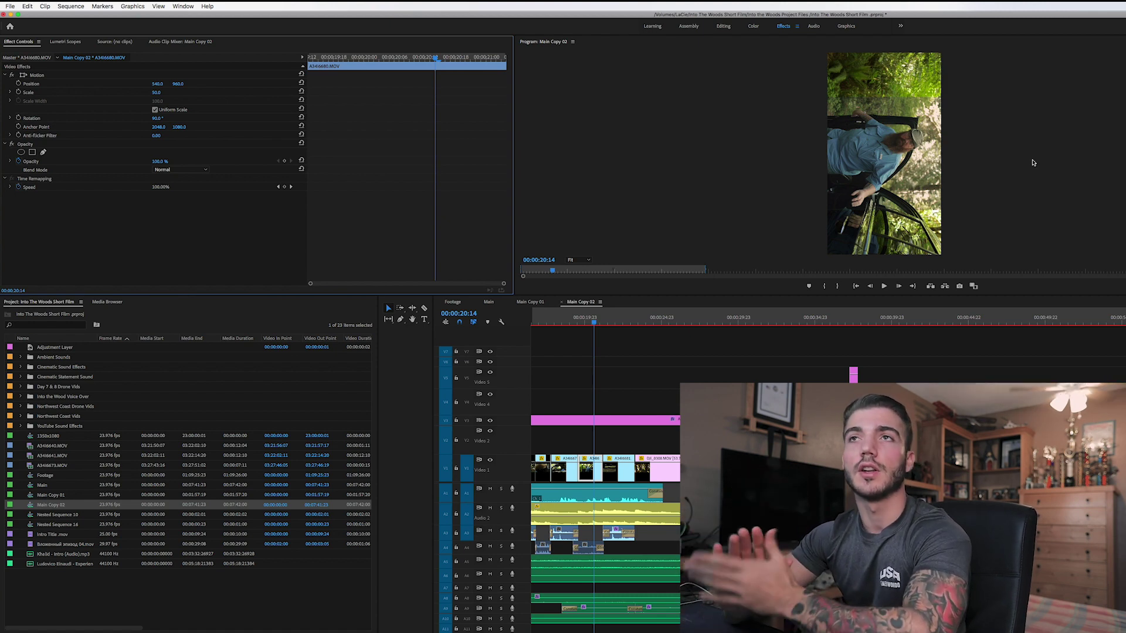
{"action": "key", "text": "backslash"}
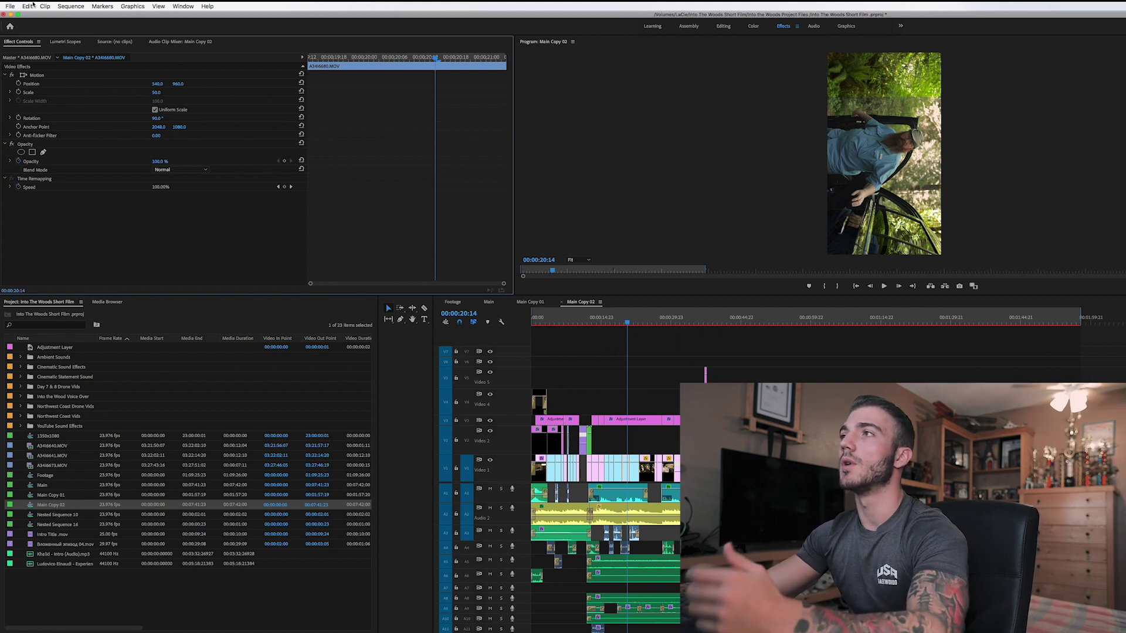
Bring up the Export Settings dialog from File > Export > Media
{"action": "left_click", "coordinate": [10, 6]}
{"action": "mouse_move", "coordinate": [57, 218]}
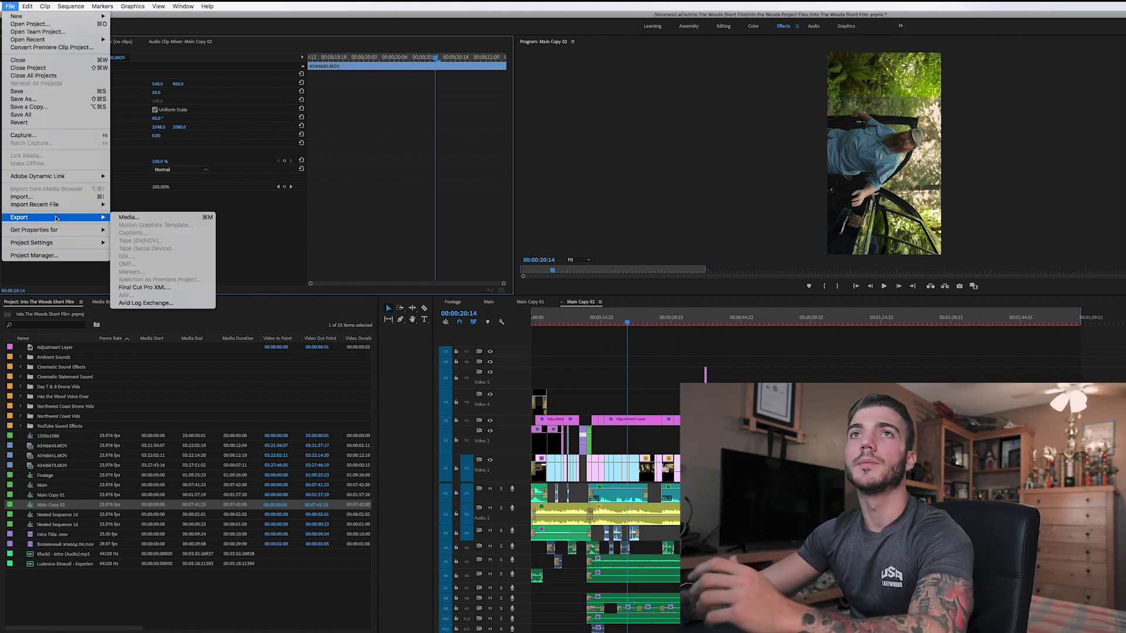
{"action": "left_click", "coordinate": [141, 218]}
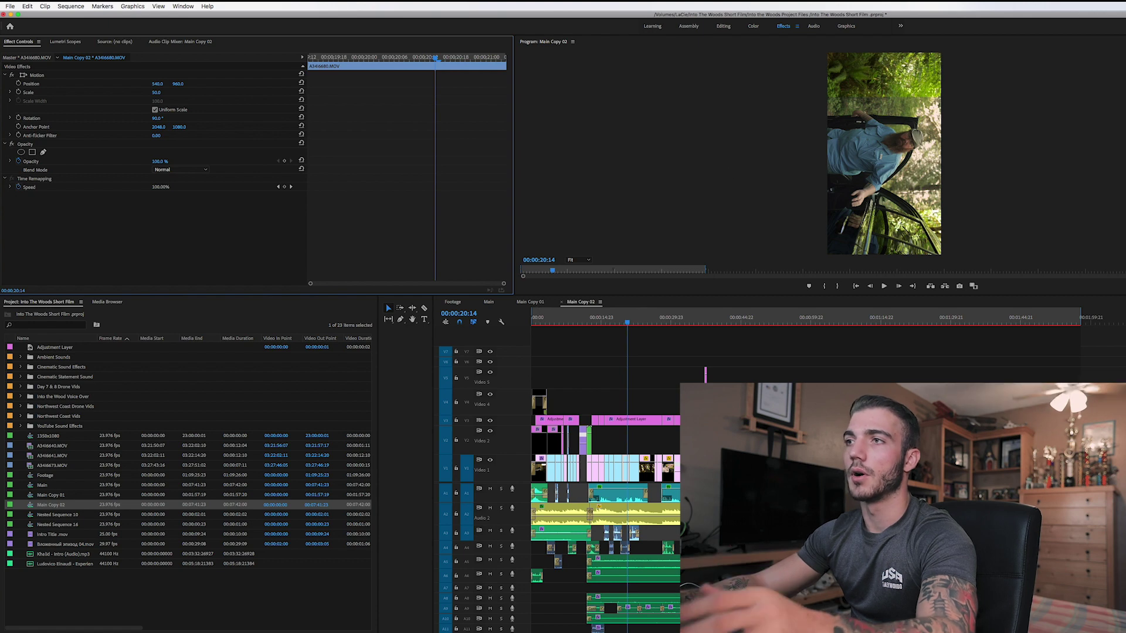
{"action": "left_click", "coordinate": [11, 5]}
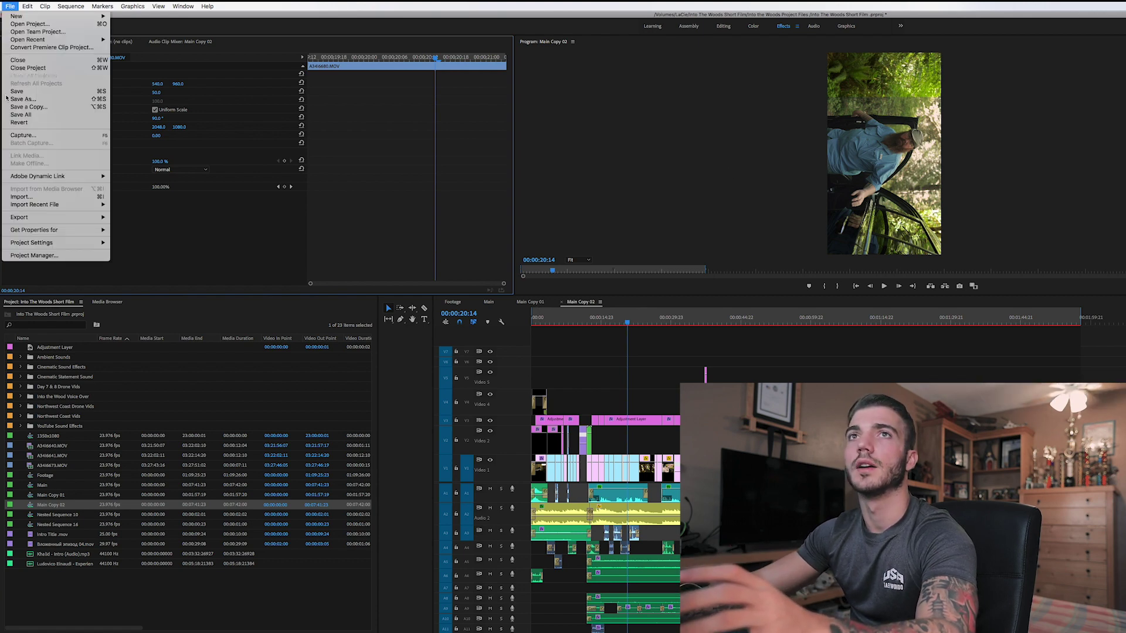
{"action": "mouse_move", "coordinate": [10, 218]}
{"action": "left_click", "coordinate": [136, 217]}
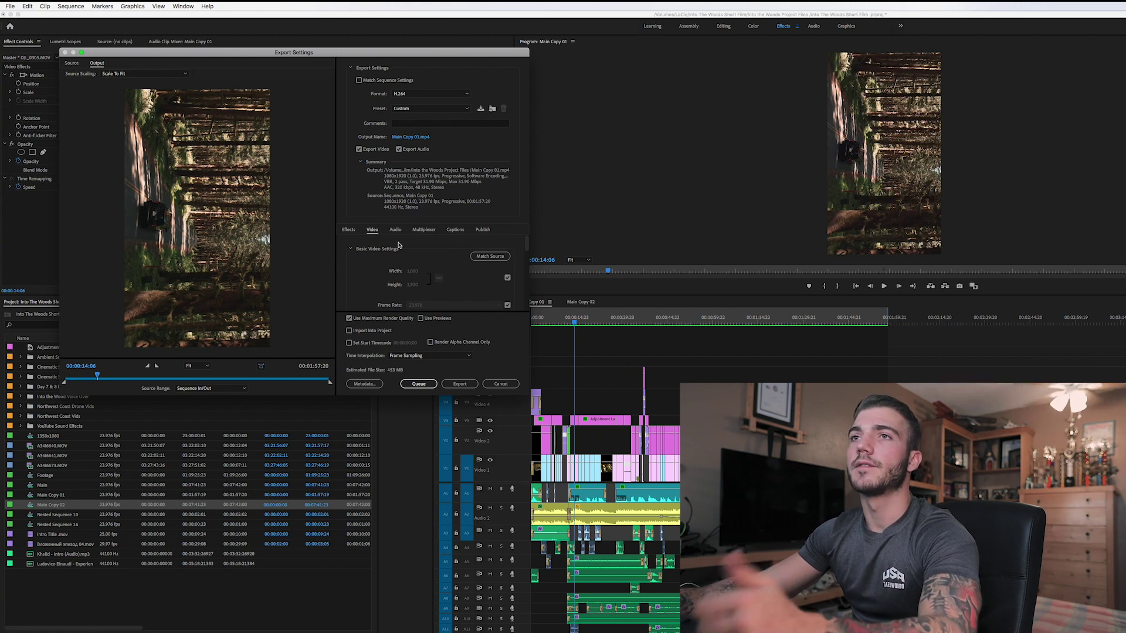
Review the H.264 video settings and save the output as Main Copy 01 in Into the Woods Project Files
{"action": "scroll", "coordinate": [379, 268], "scroll_direction": "down", "scroll_amount": 1}
{"action": "scroll", "coordinate": [379, 268], "scroll_direction": "up", "scroll_amount": 2}
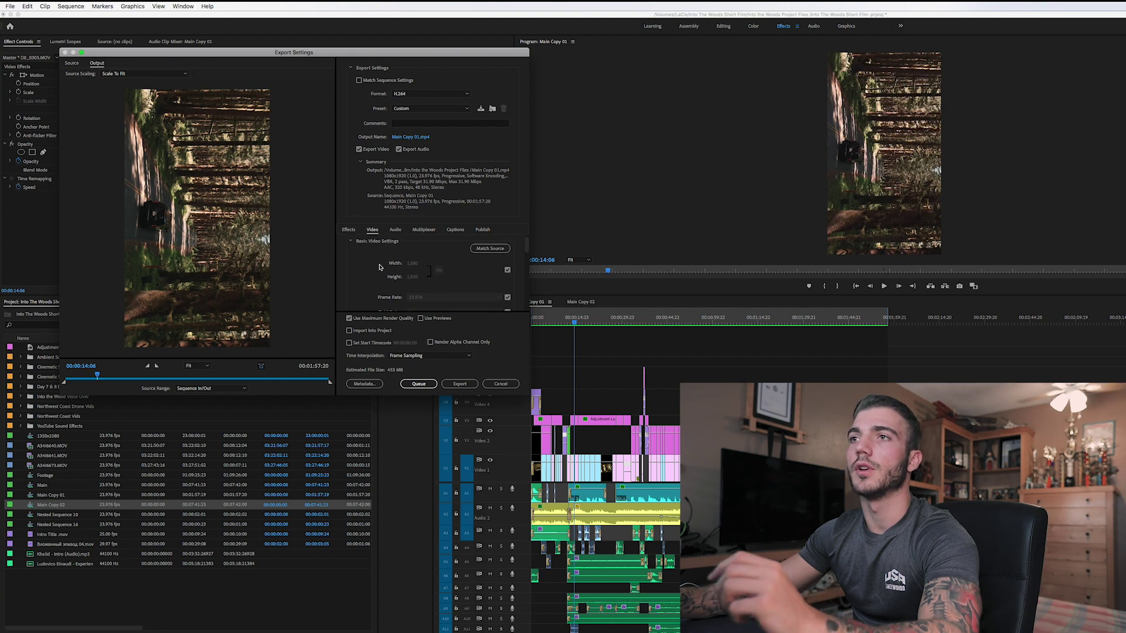
{"action": "scroll", "coordinate": [391, 279], "scroll_direction": "up", "scroll_amount": 1}
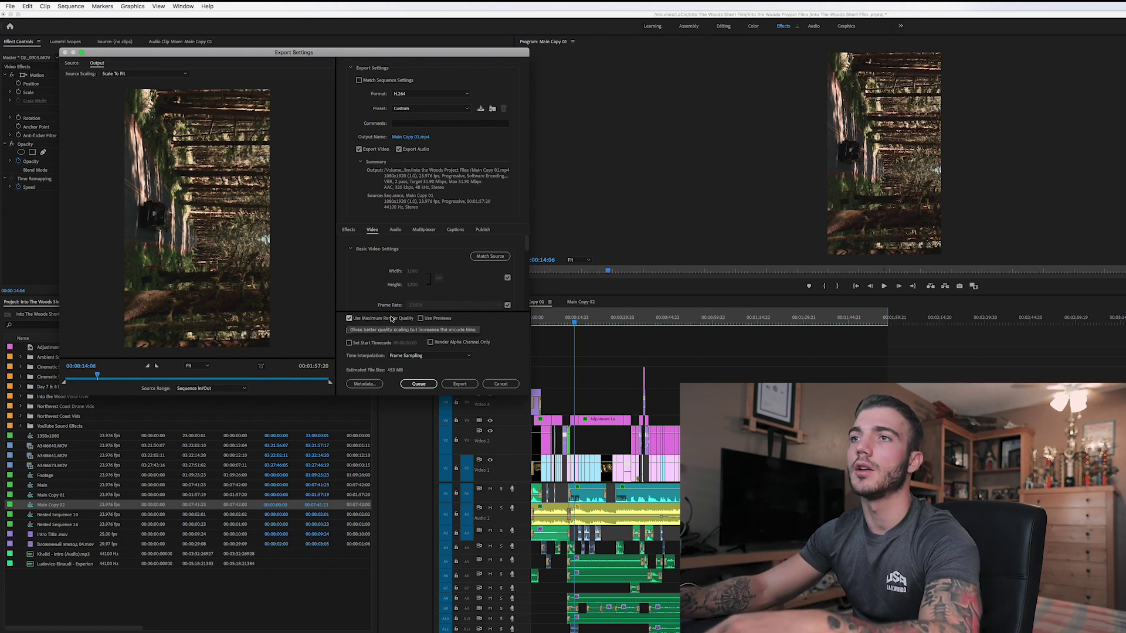
{"action": "scroll", "coordinate": [358, 282], "scroll_direction": "down", "scroll_amount": 5}
{"action": "scroll", "coordinate": [357, 282], "scroll_direction": "down", "scroll_amount": 3}
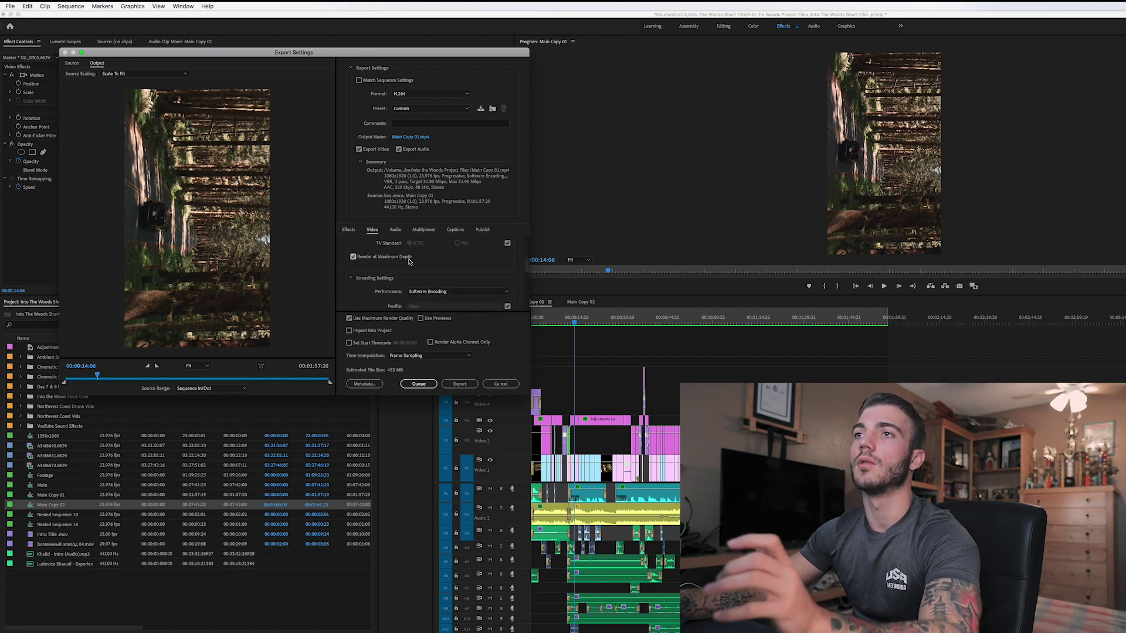
{"action": "scroll", "coordinate": [406, 265], "scroll_direction": "down", "scroll_amount": 3}
{"action": "scroll", "coordinate": [400, 271], "scroll_direction": "down", "scroll_amount": 3}
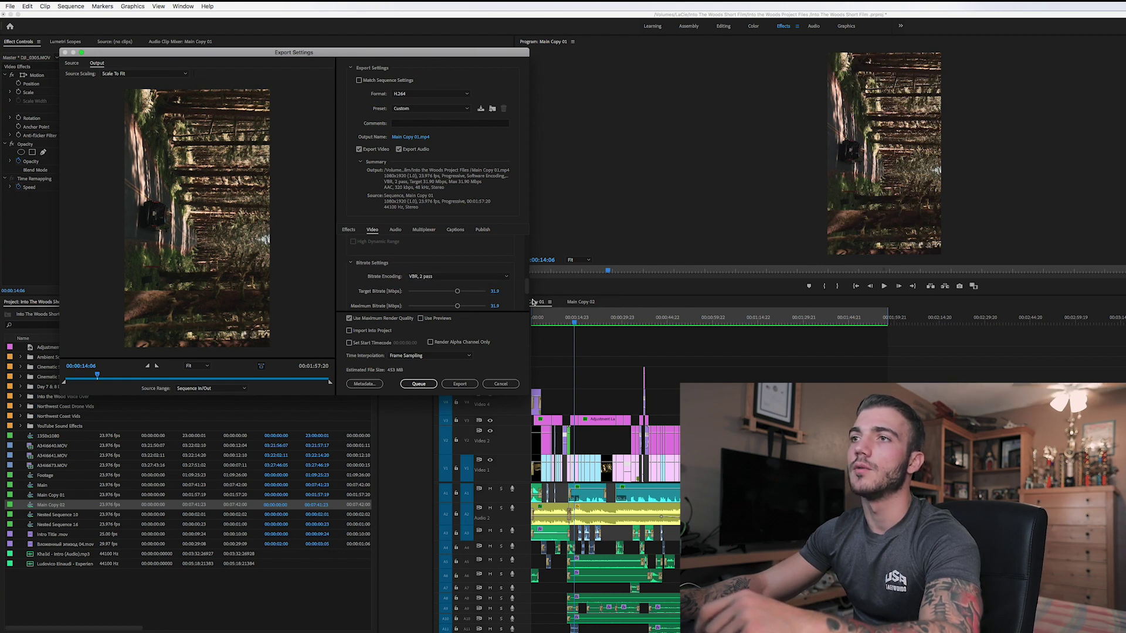
{"action": "scroll", "coordinate": [380, 278], "scroll_direction": "up", "scroll_amount": 8}
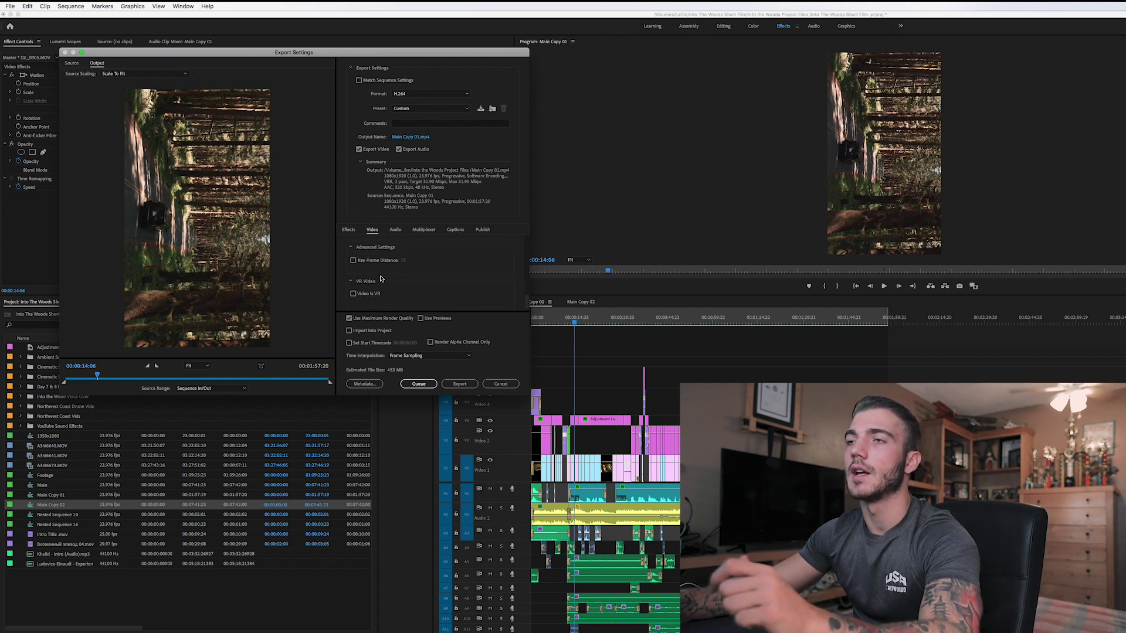
{"action": "scroll", "coordinate": [380, 278], "scroll_direction": "up", "scroll_amount": 3}
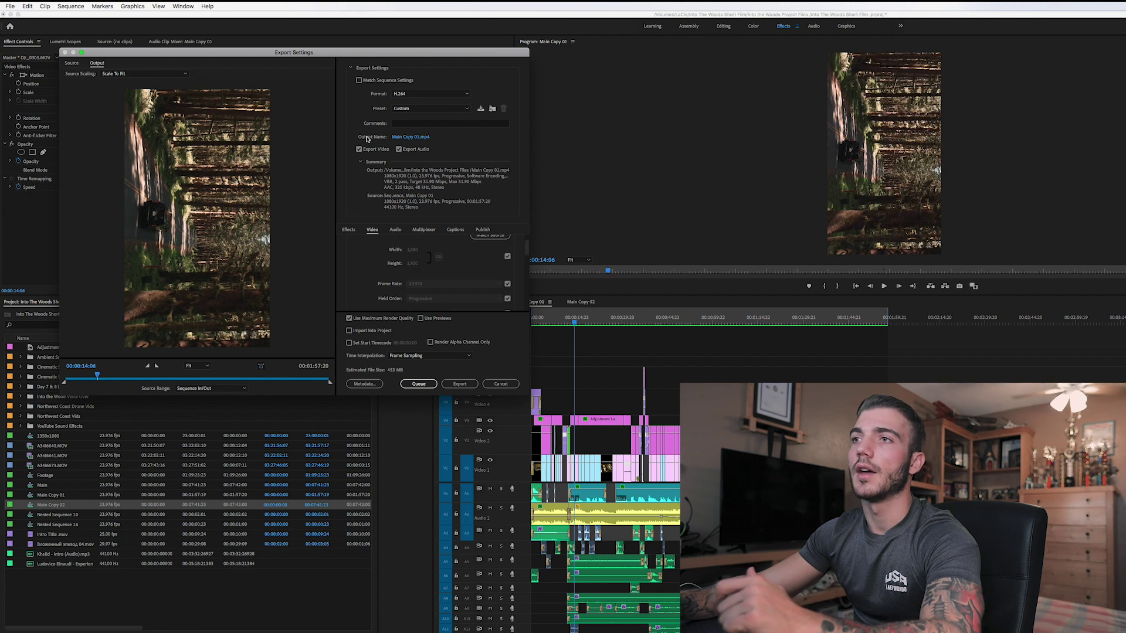
{"action": "left_click", "coordinate": [412, 138]}
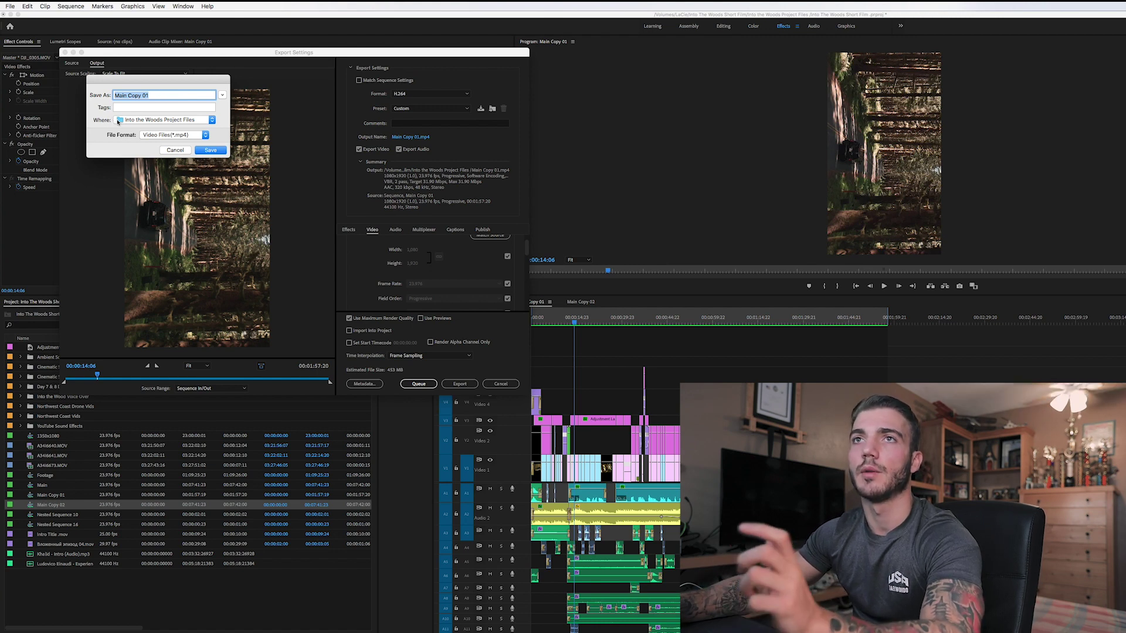
{"action": "left_click", "coordinate": [200, 150]}
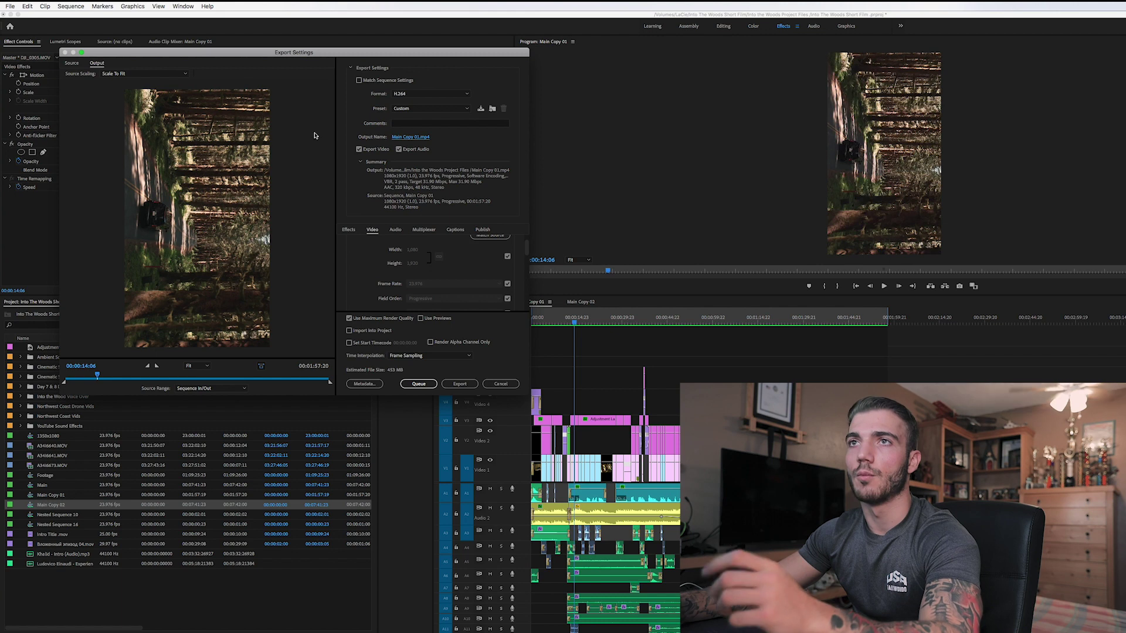